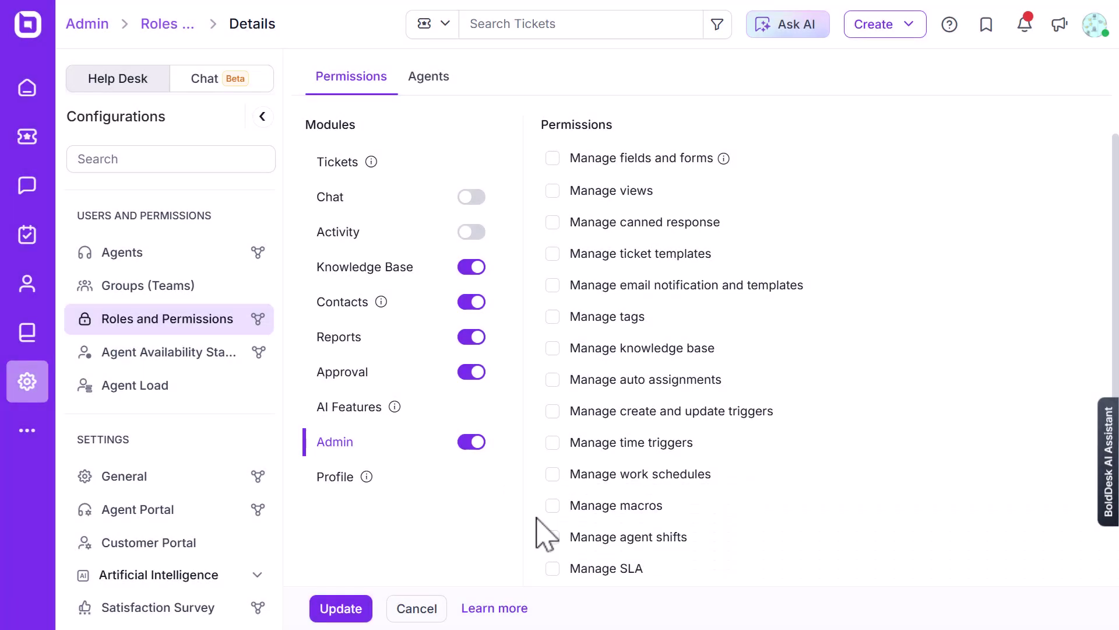
- Grant the Manage macros permission in the role's Admin module
{"action": "left_click", "coordinate": [552, 505]}
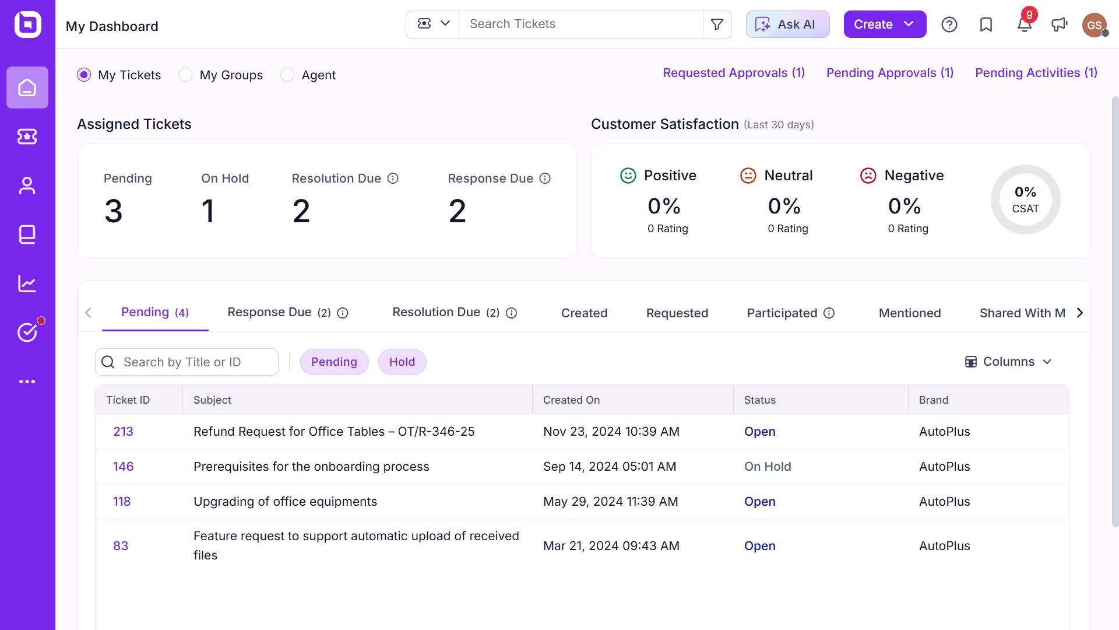
- Open the ticket "Process to set inbound email allowlist" from the ticket list and go from it to macro management
{"action": "left_click", "coordinate": [32, 144]}
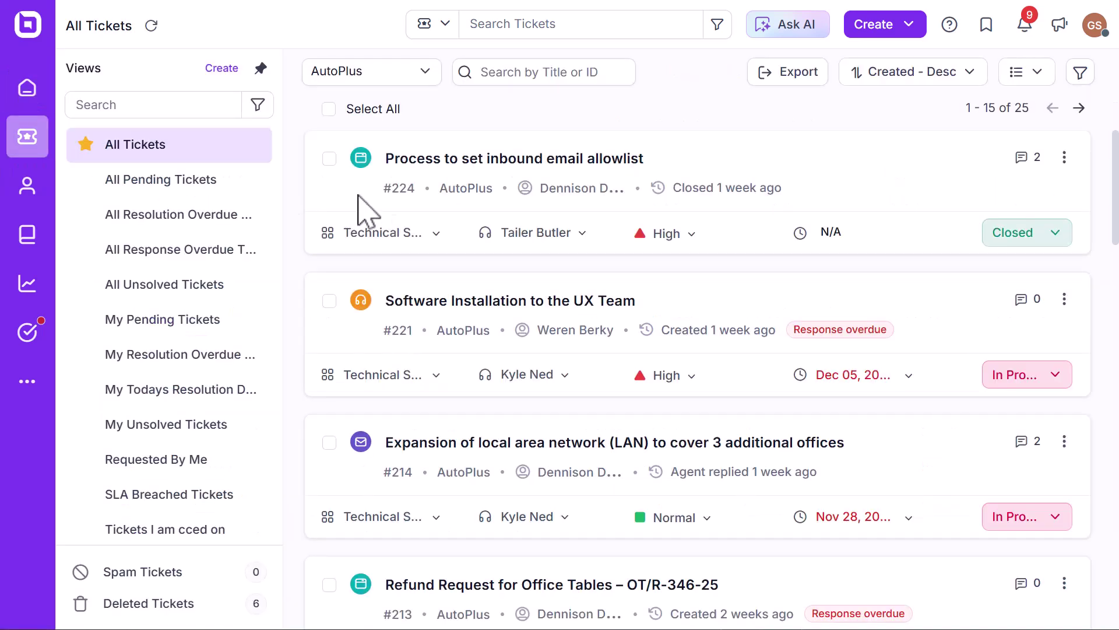
{"action": "left_click", "coordinate": [452, 166]}
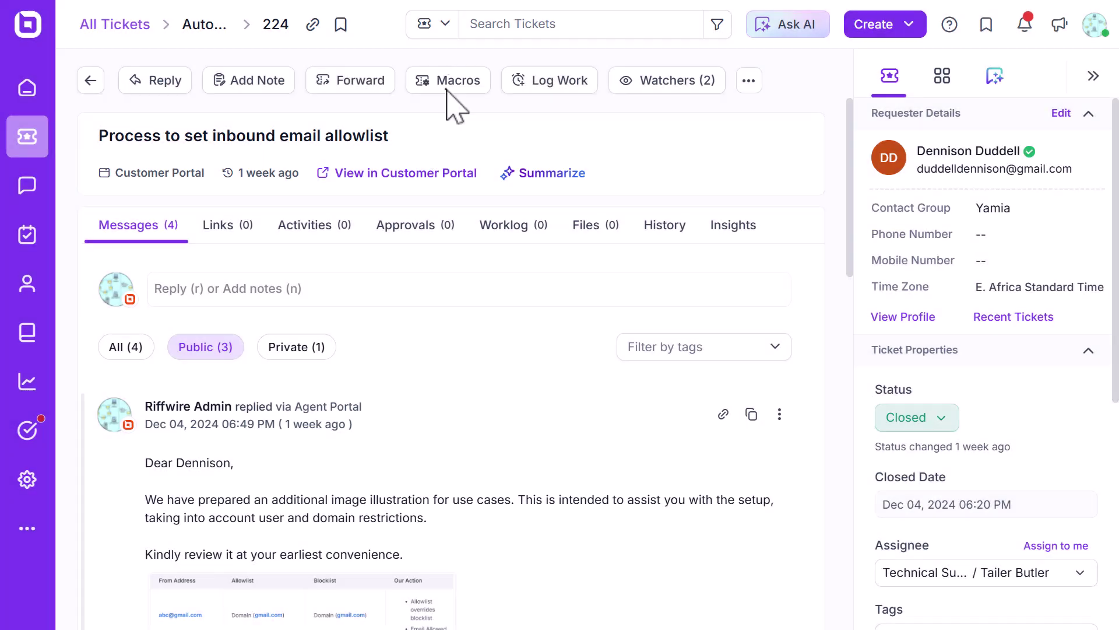
{"action": "left_click", "coordinate": [448, 87]}
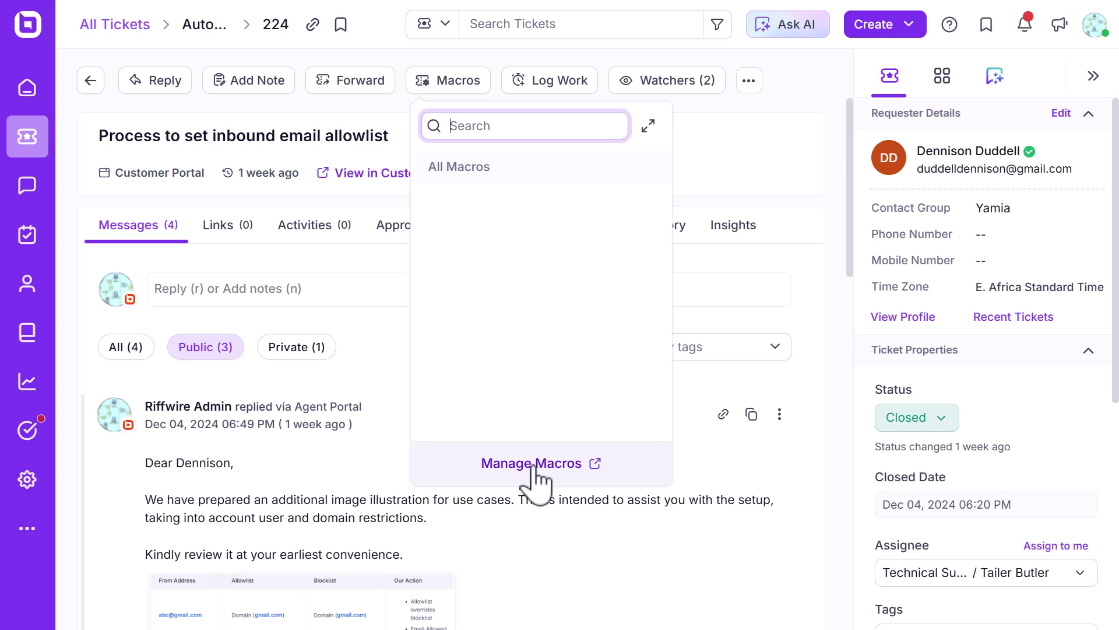
{"action": "left_click", "coordinate": [535, 464]}
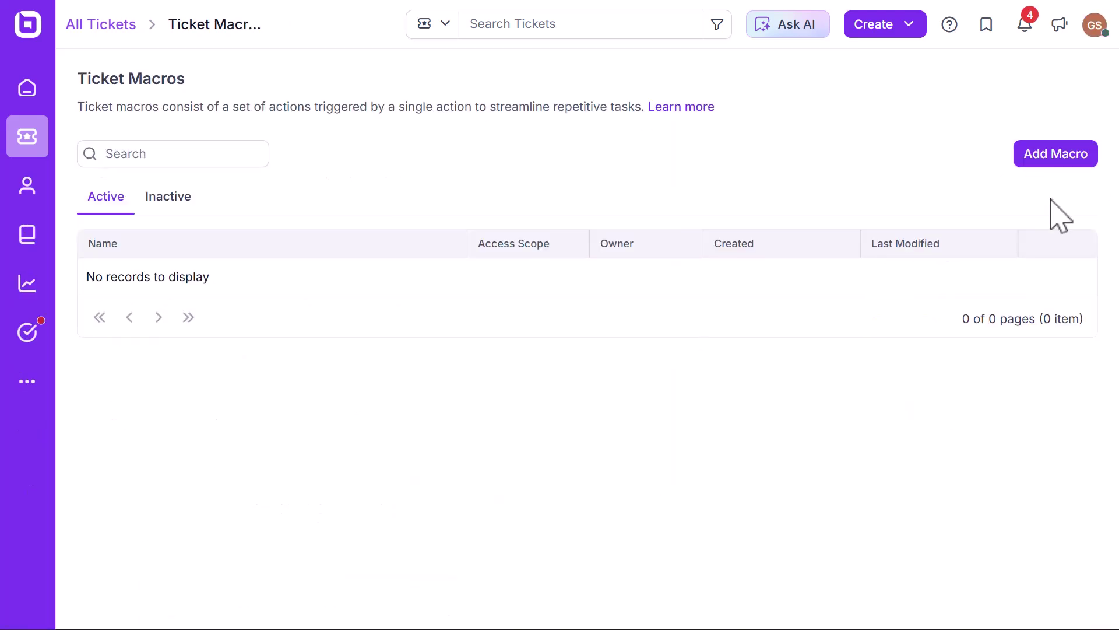
- Start a new macro named "Refund Request Updates" with Private access scope
{"action": "left_click", "coordinate": [1061, 163]}
{"action": "type", "text": "Refund Request Updates"}
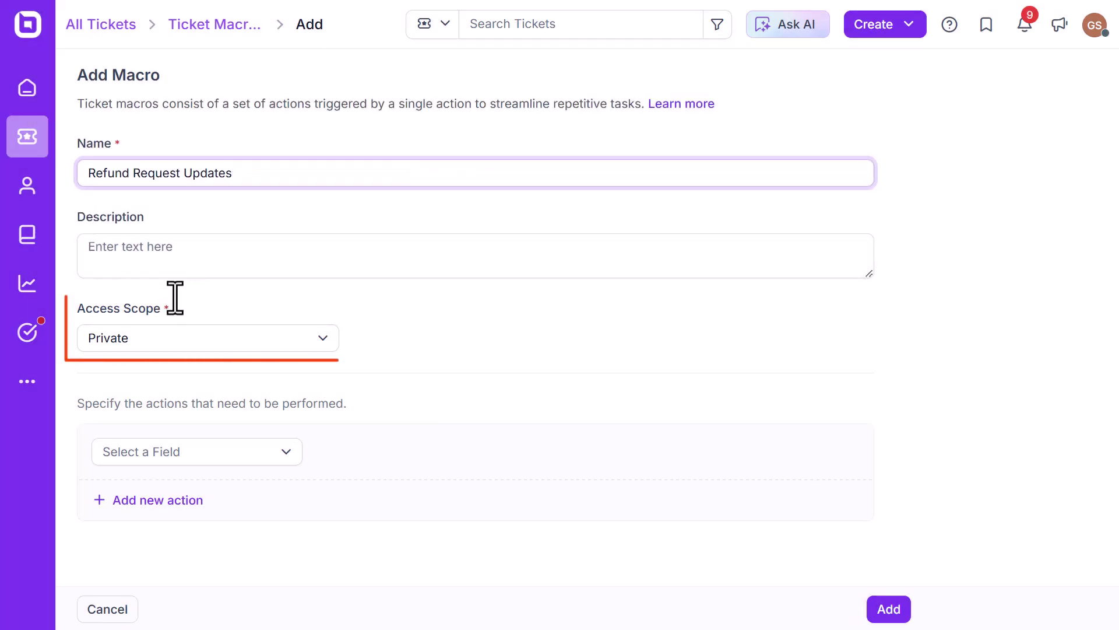
{"action": "left_click", "coordinate": [162, 340]}
{"action": "left_click", "coordinate": [153, 382]}
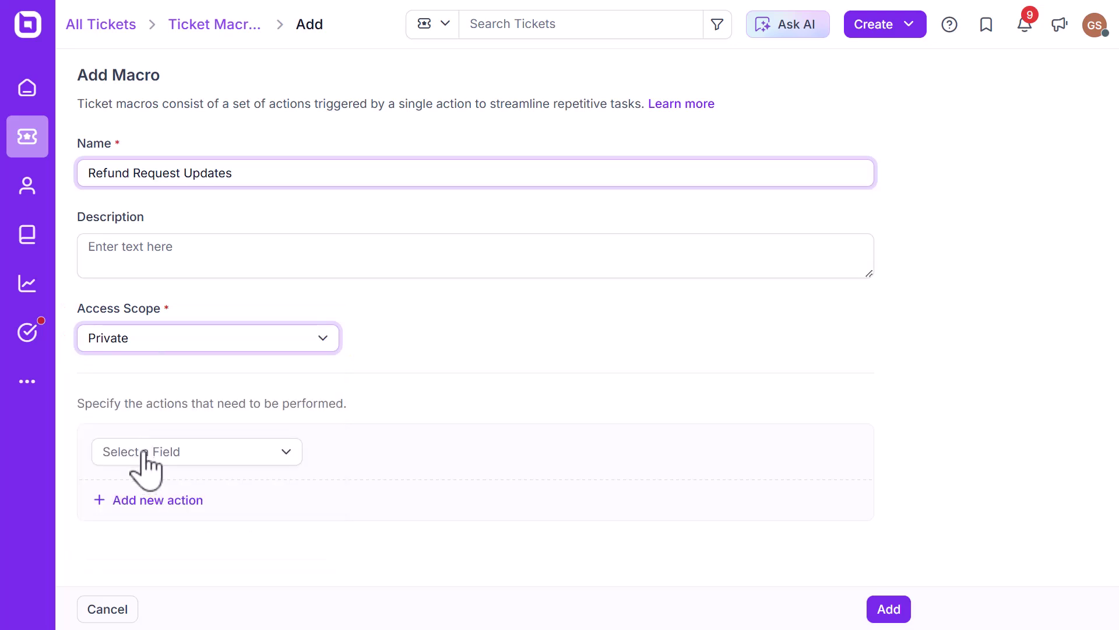
- Add a Set Priority action to the macro with the value Normal
{"action": "left_click", "coordinate": [143, 449]}
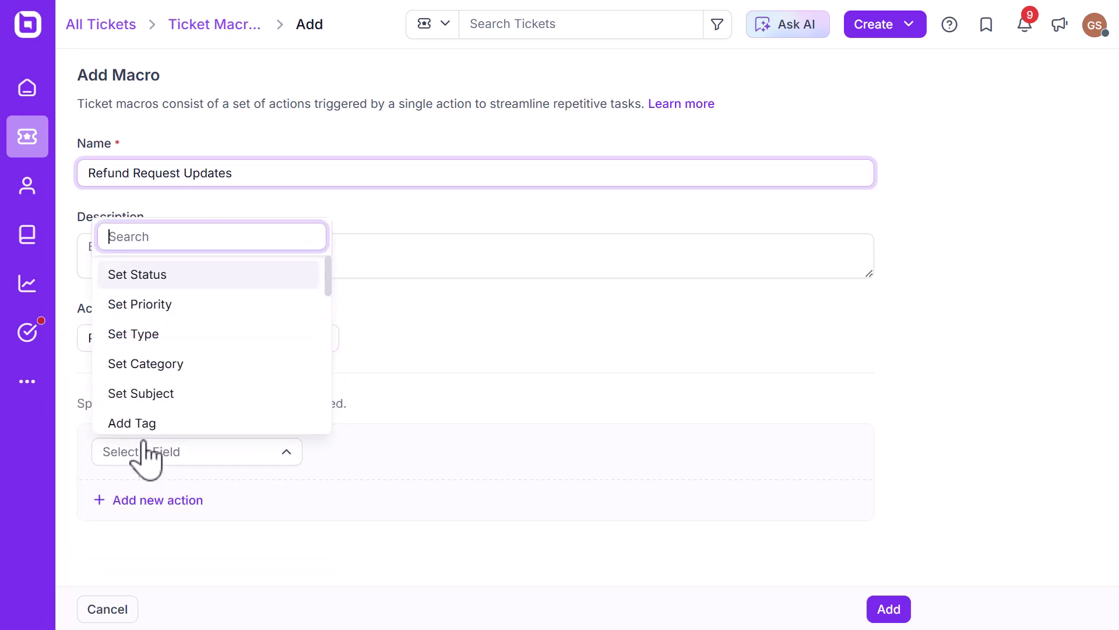
{"action": "left_click", "coordinate": [139, 304]}
{"action": "left_click", "coordinate": [422, 455]}
{"action": "left_click", "coordinate": [350, 352]}
- Add macro actions that set the category to Refund and the type to Query
{"action": "left_click", "coordinate": [175, 502]}
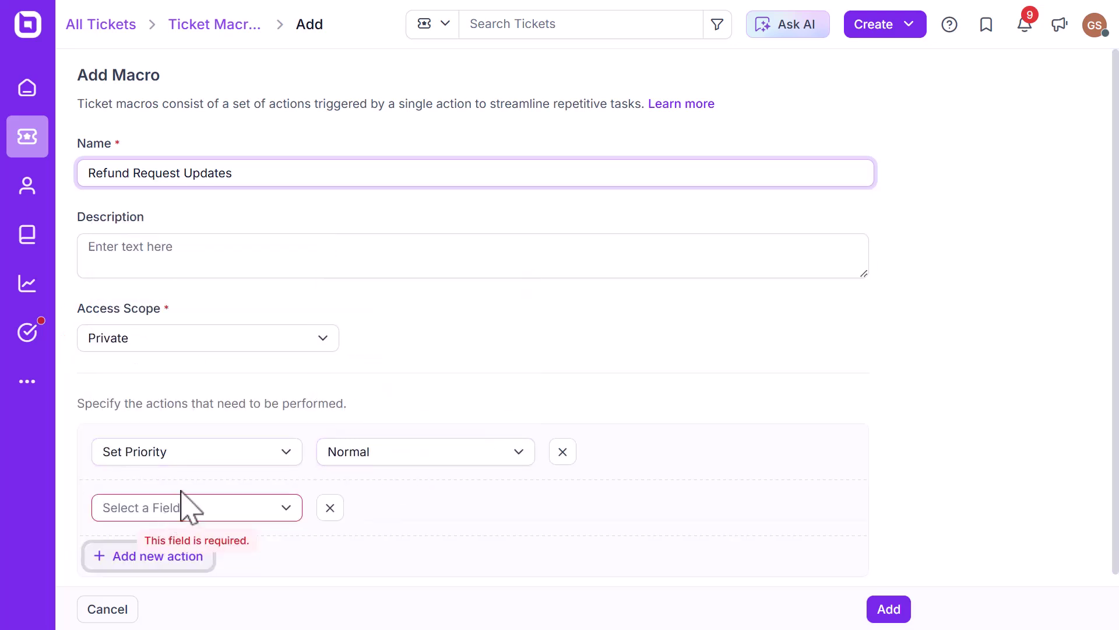
{"action": "left_click", "coordinate": [221, 507]}
{"action": "left_click", "coordinate": [152, 390]}
{"action": "left_click", "coordinate": [367, 509]}
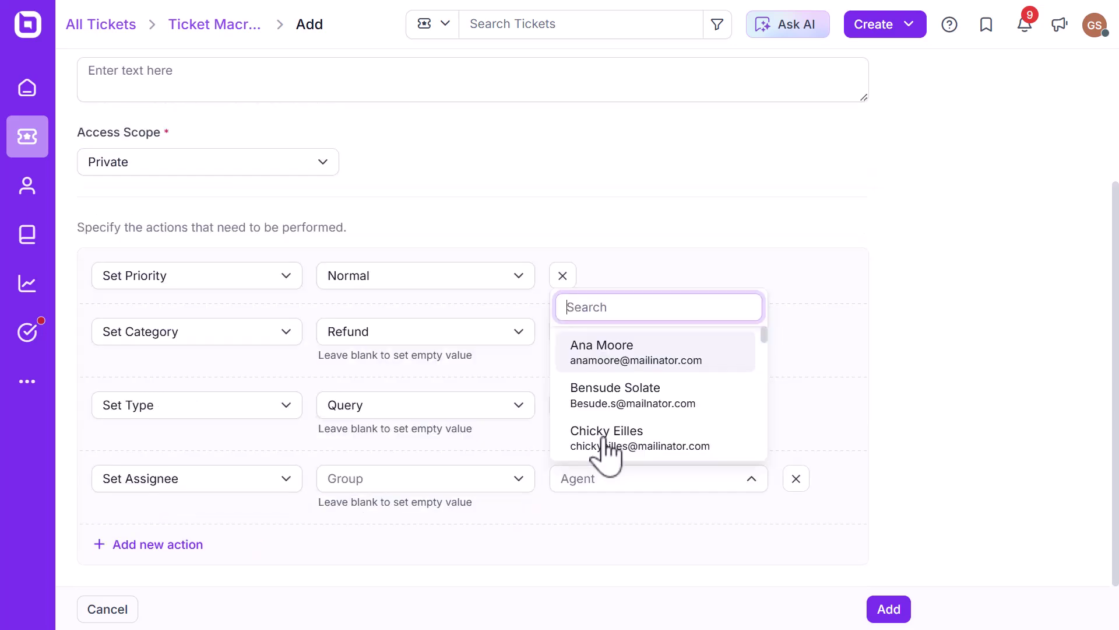
- Choose the assignee agent, add an email to the Managers group with subject "Refund Request {{ticket.title}}", and save the macro
{"action": "left_click", "coordinate": [604, 443]}
{"action": "left_click", "coordinate": [182, 558]}
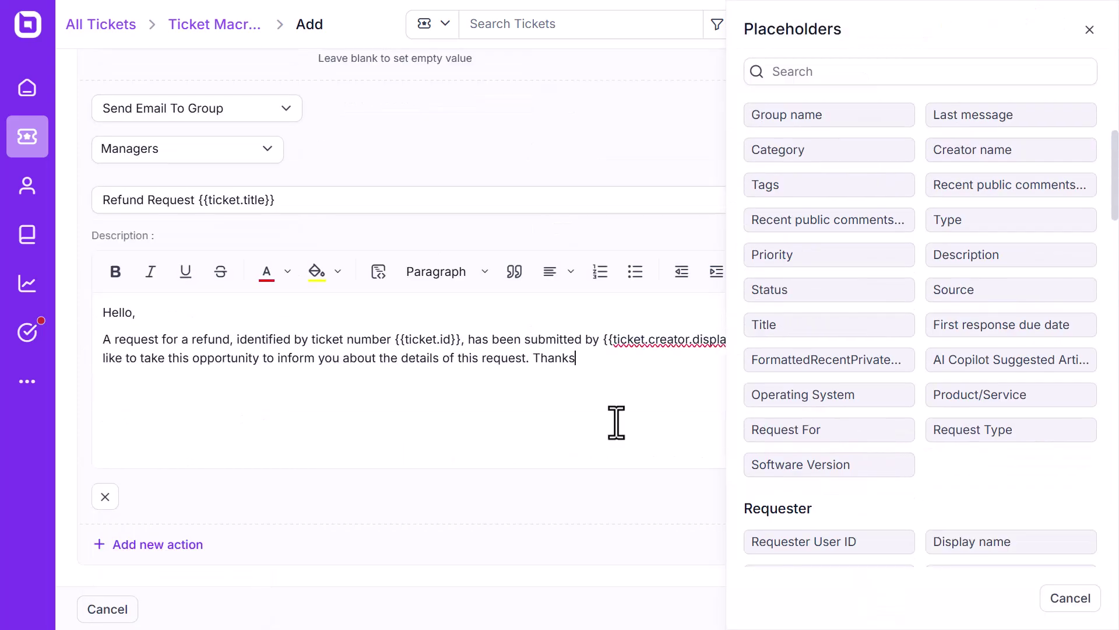
{"action": "left_click", "coordinate": [890, 607]}
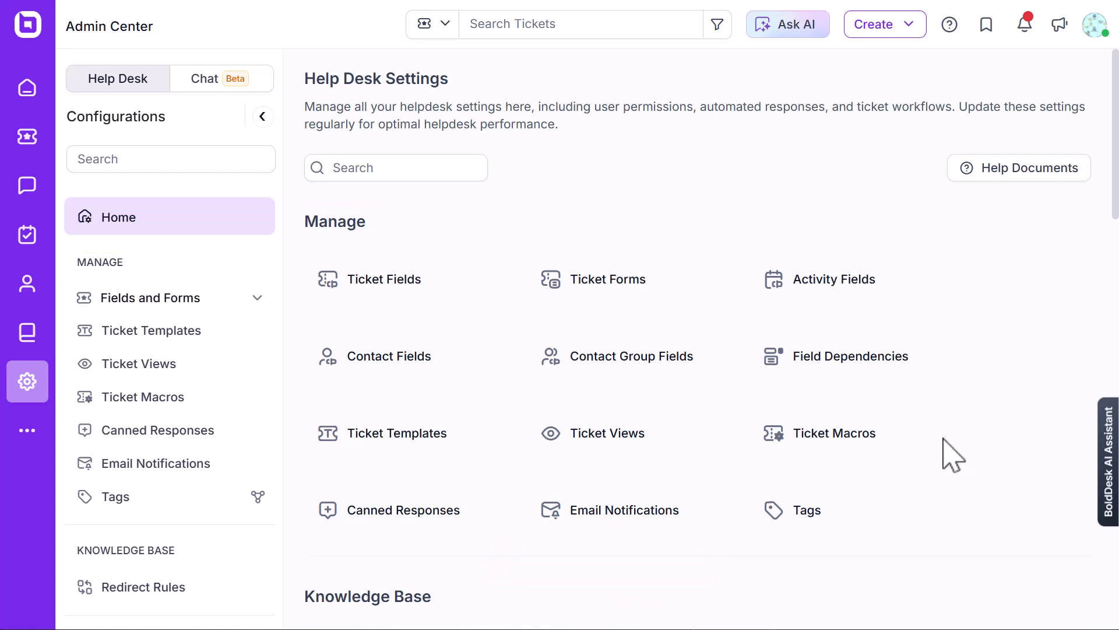
- Start another ticket macro from the admin settings, named "Password Reset Request Updates", with Private access scope
{"action": "left_click", "coordinate": [821, 449]}
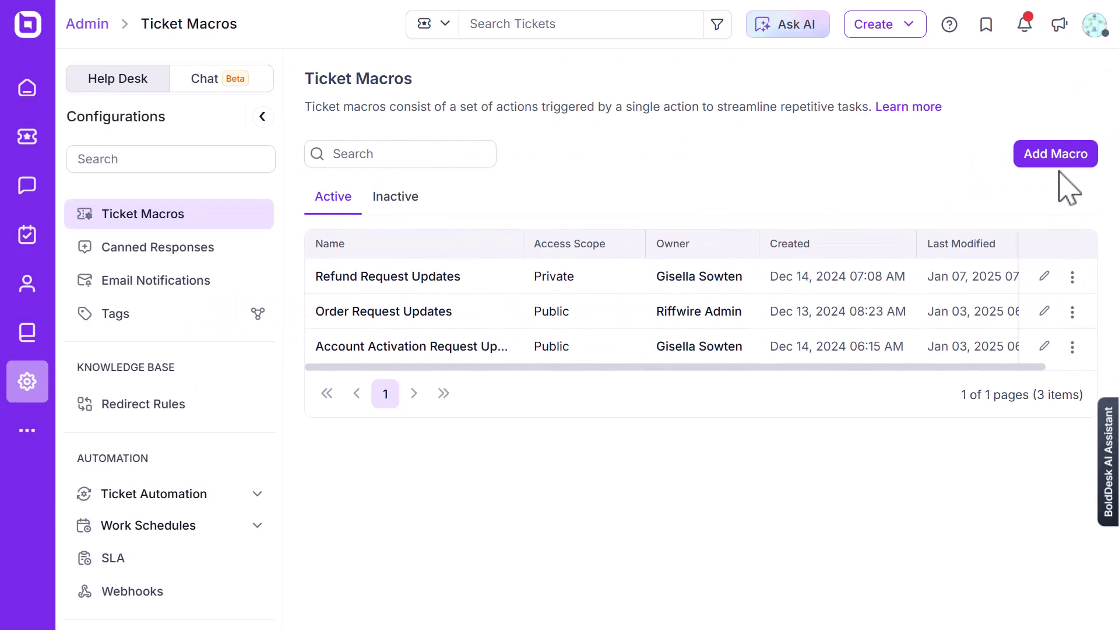
{"action": "left_click", "coordinate": [1057, 164]}
{"action": "type", "text": "Password Reset Request Updates"}
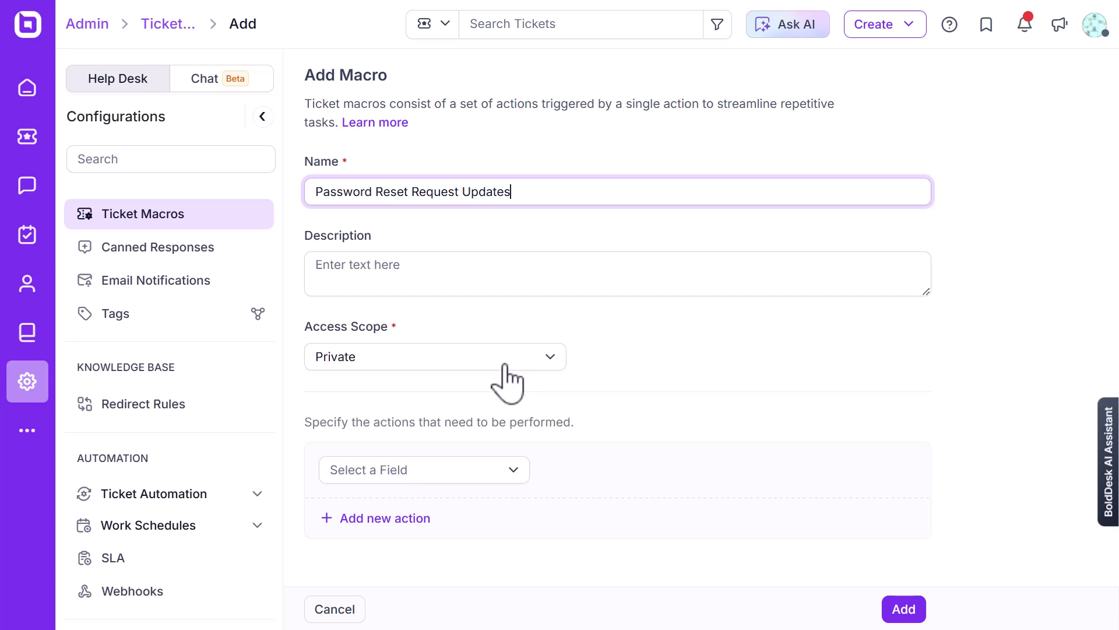
{"action": "left_click", "coordinate": [505, 366]}
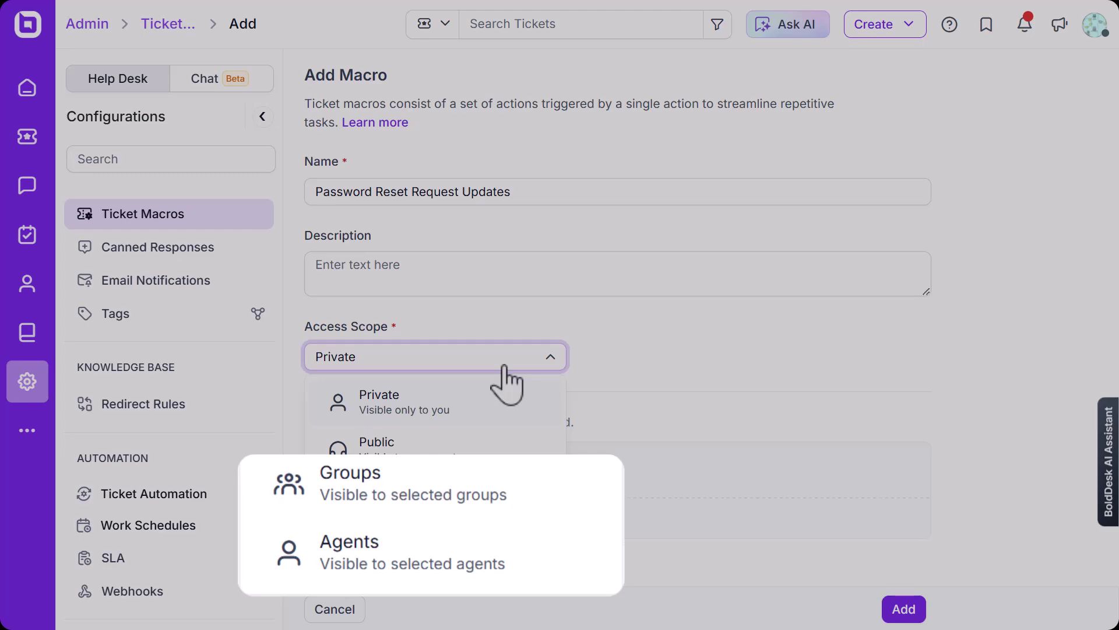
{"action": "left_click", "coordinate": [503, 366]}
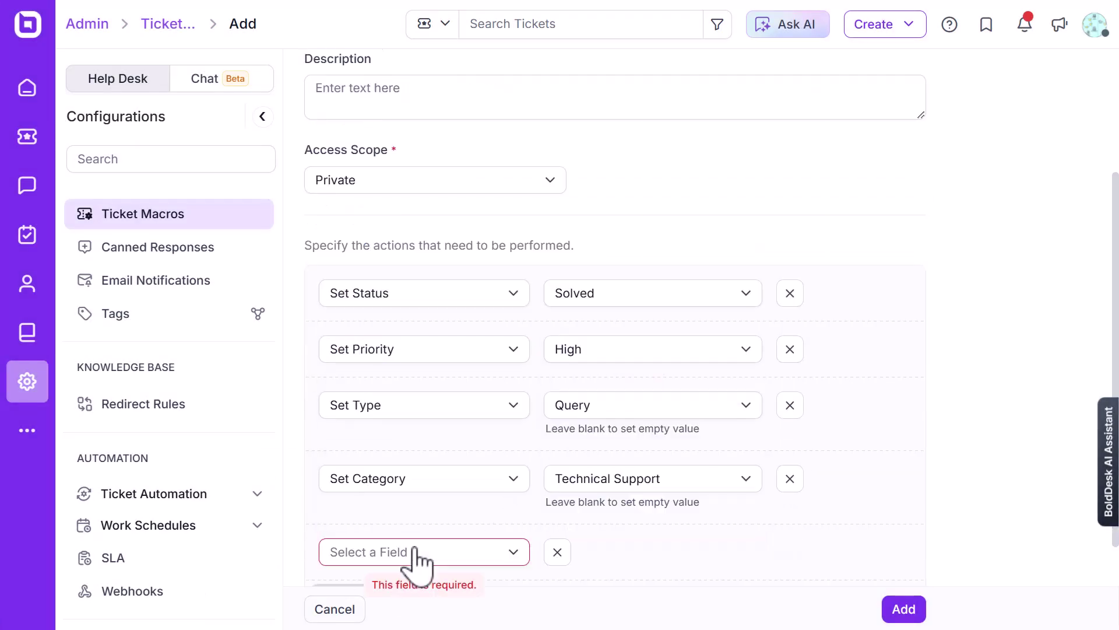
- Add a public note action containing the password reset instructions to the macro and save it
{"action": "left_click", "coordinate": [413, 552]}
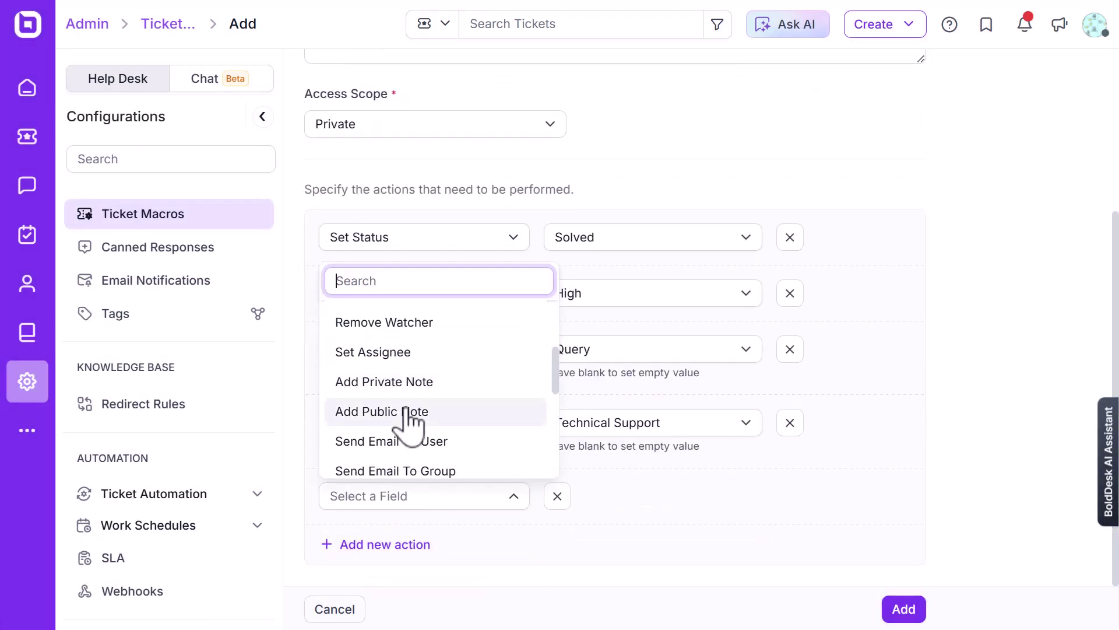
{"action": "left_click", "coordinate": [410, 413]}
{"action": "scroll", "coordinate": [444, 606], "scroll_direction": "down", "scroll_amount": 5}
{"action": "left_click", "coordinate": [392, 367]}
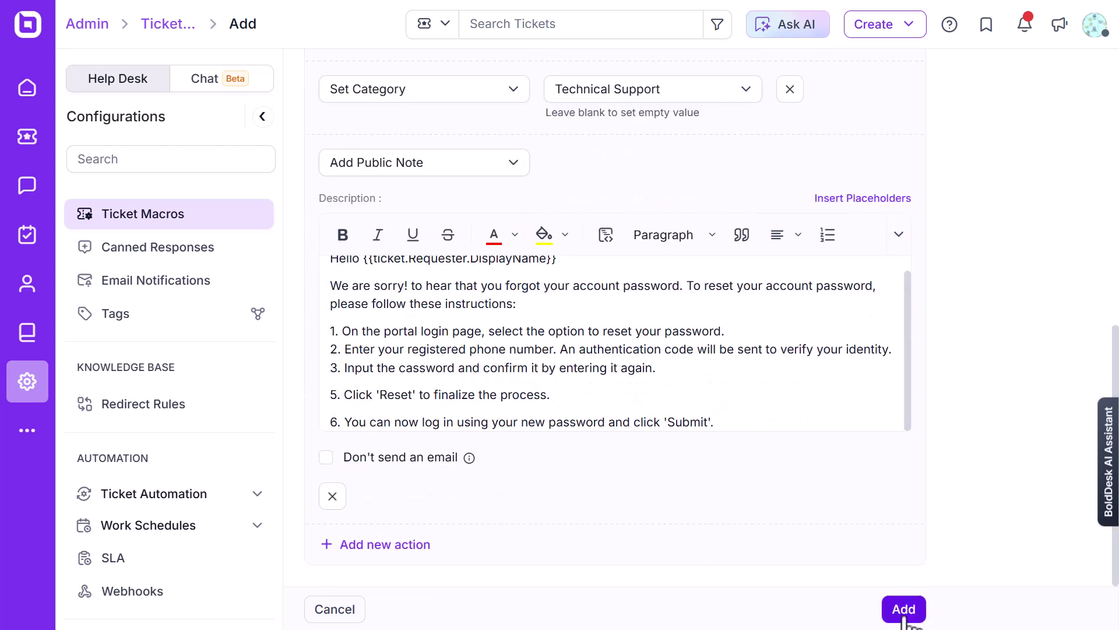
{"action": "left_click", "coordinate": [903, 609]}
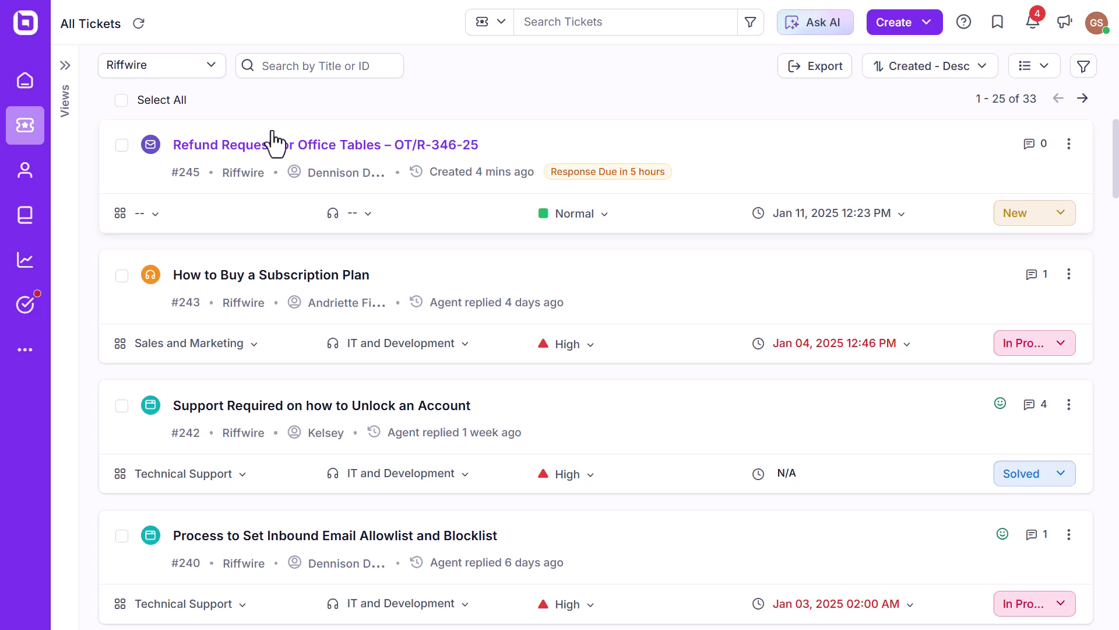
- Open the ticket "Refund Request for Office Tables – OT/R-346-25", search its macros for "ref" and choose Refund Request Updates
{"action": "left_click", "coordinate": [457, 217]}
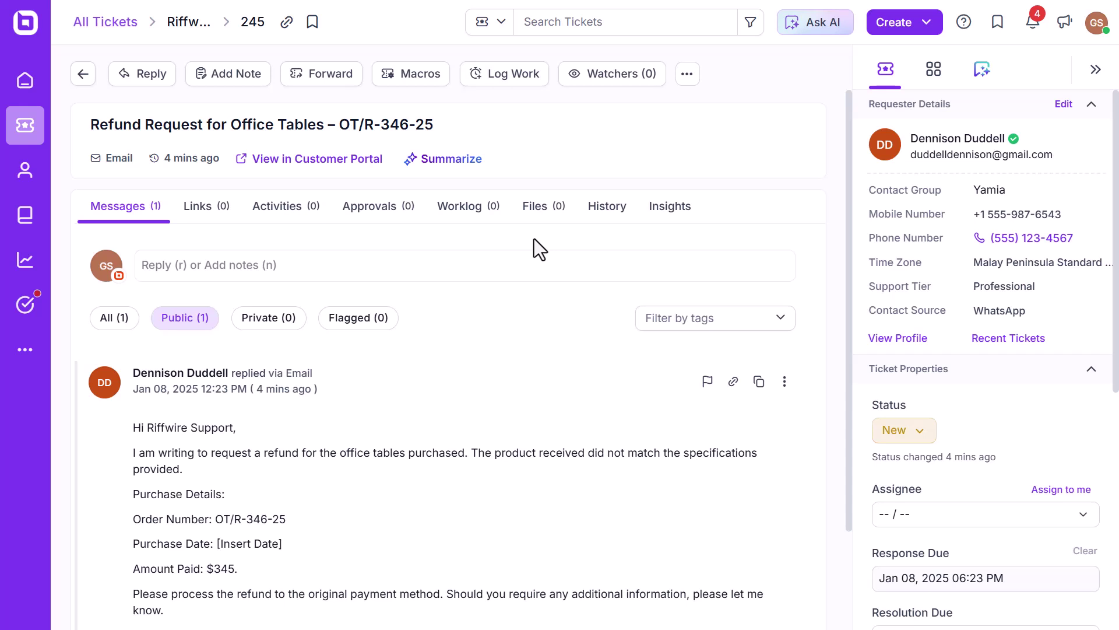
{"action": "left_click", "coordinate": [414, 79]}
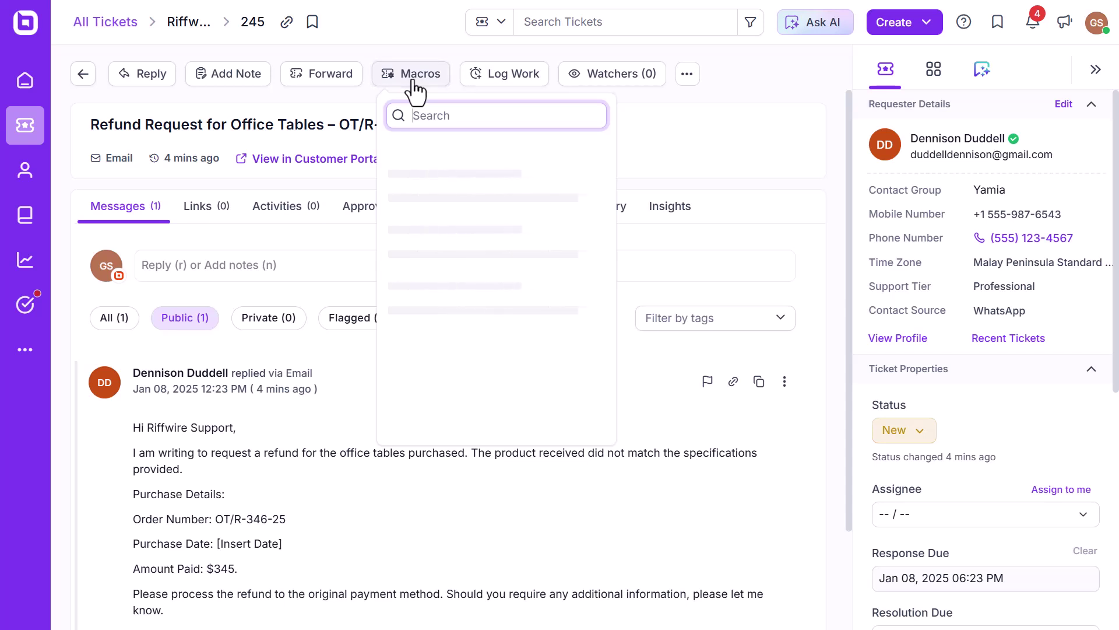
{"action": "type", "text": "ref"}
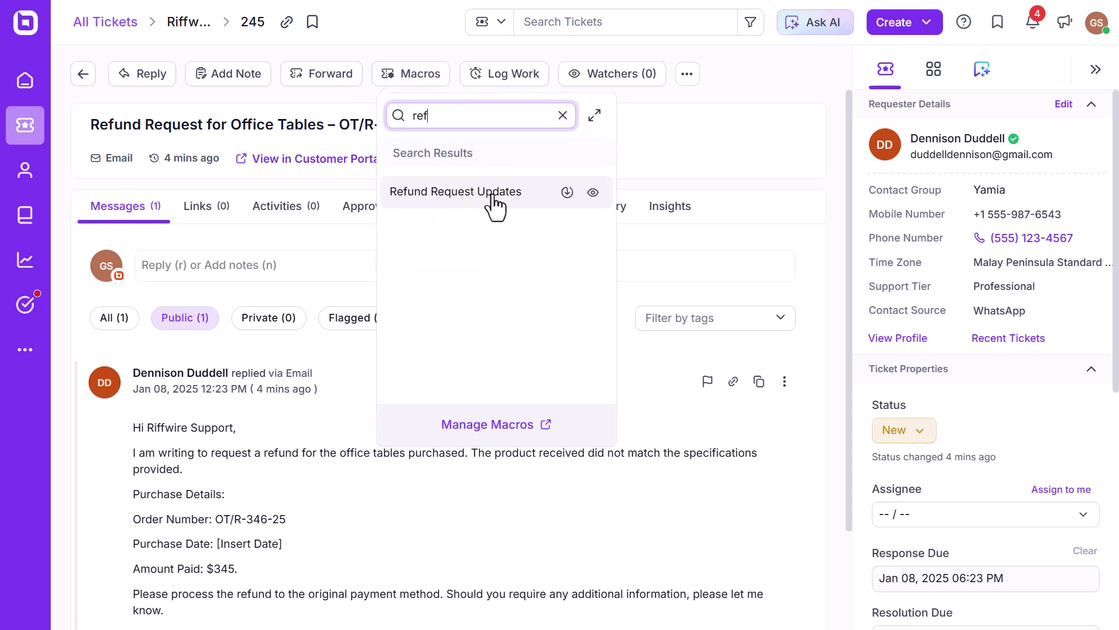
{"action": "left_click", "coordinate": [491, 195]}
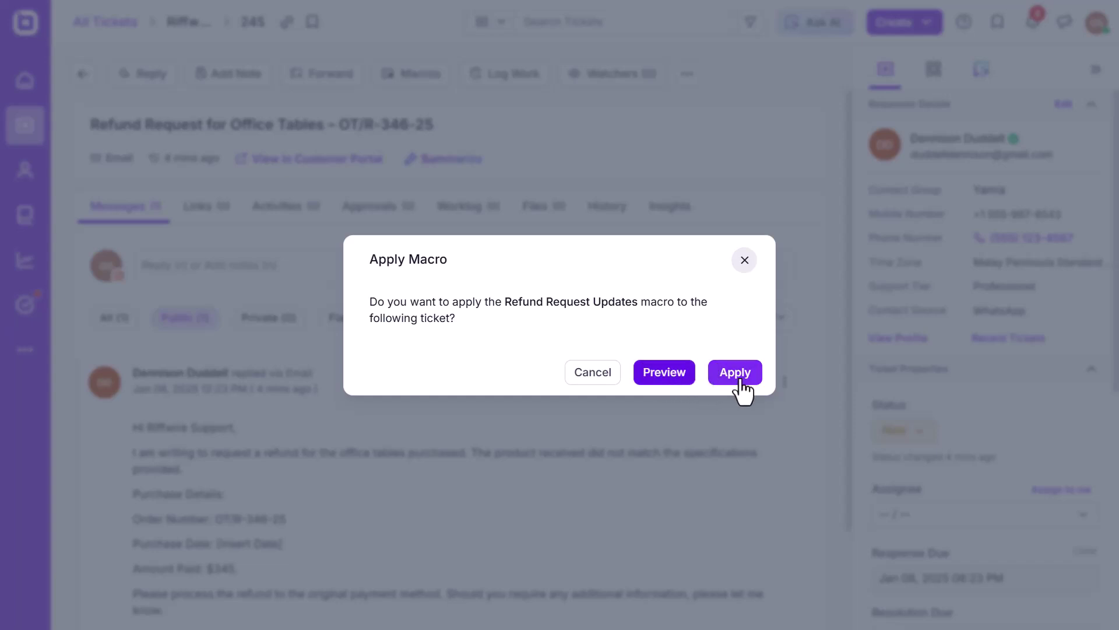
- Preview all actions of the Refund Request Updates macro and apply it to the ticket
{"action": "left_click", "coordinate": [663, 371]}
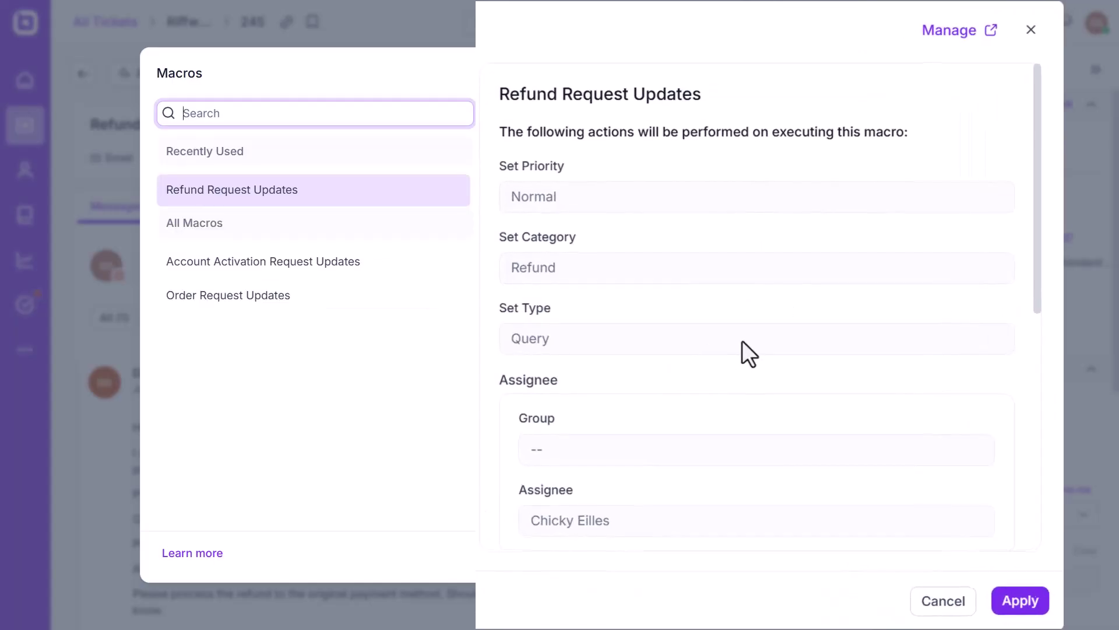
{"action": "scroll", "coordinate": [715, 279], "scroll_direction": "down", "scroll_amount": 3}
{"action": "scroll", "coordinate": [744, 344], "scroll_direction": "down", "scroll_amount": 3}
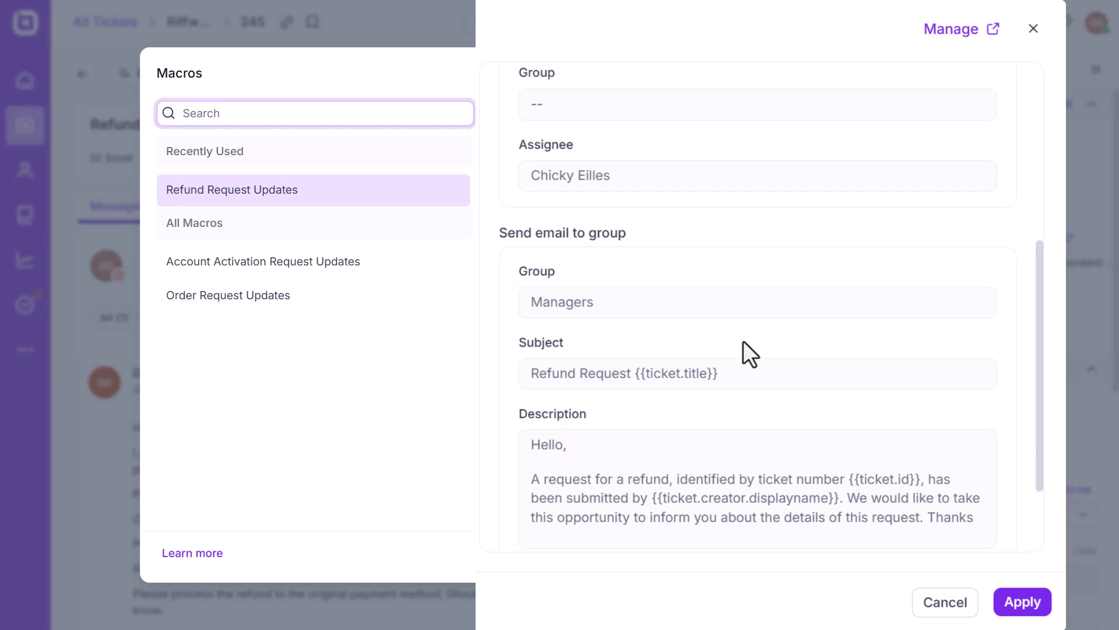
{"action": "scroll", "coordinate": [743, 341], "scroll_direction": "down", "scroll_amount": 2}
{"action": "scroll", "coordinate": [744, 341], "scroll_direction": "up", "scroll_amount": 8}
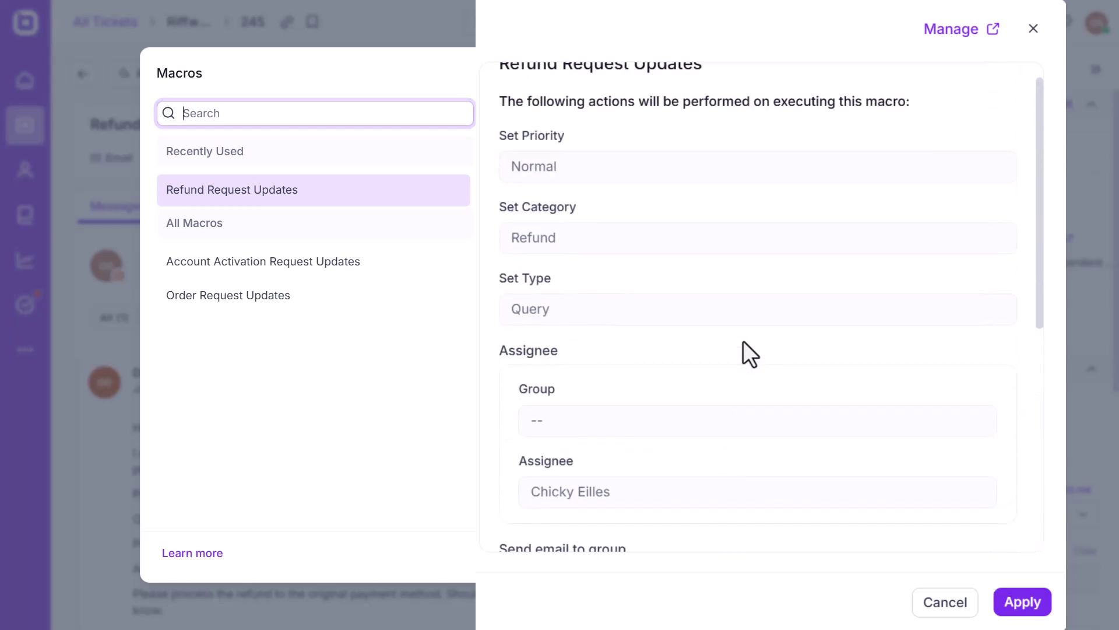
{"action": "scroll", "coordinate": [743, 340], "scroll_direction": "up", "scroll_amount": 1}
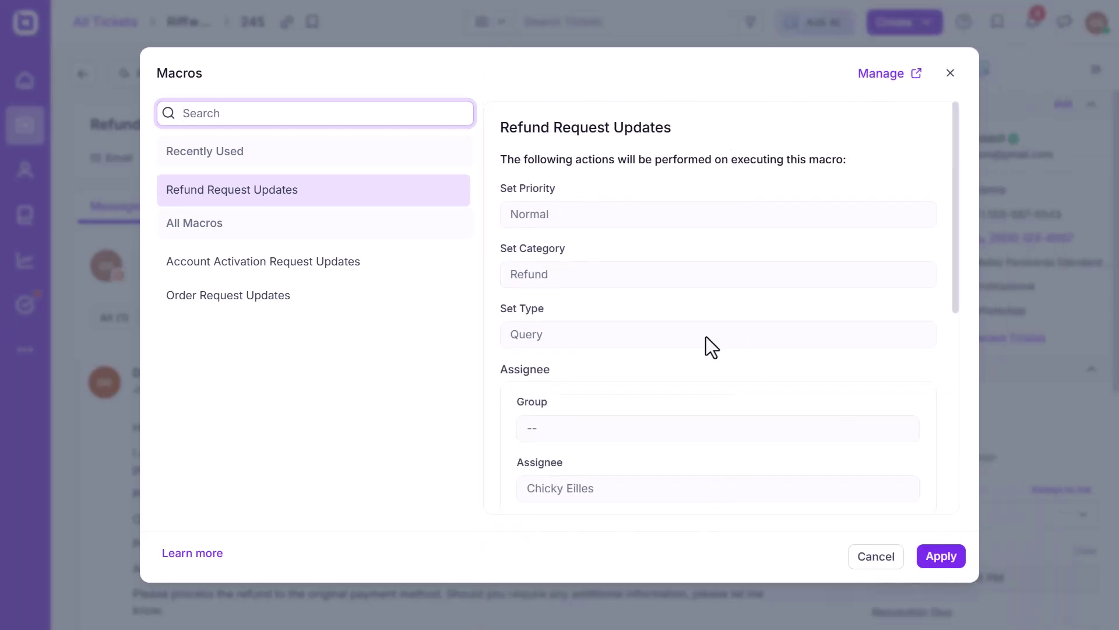
{"action": "left_click", "coordinate": [943, 558]}
{"action": "left_click", "coordinate": [735, 368]}
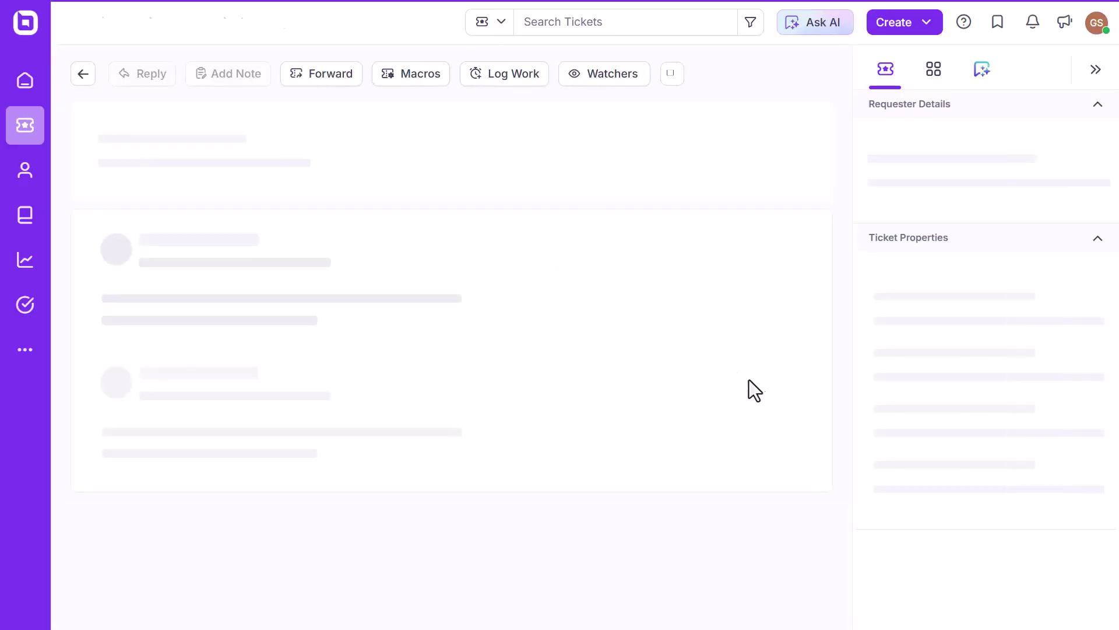
- Review the refund ticket's properties and its history for the changes made by the macro
{"action": "scroll", "coordinate": [1012, 413], "scroll_direction": "down", "scroll_amount": 5}
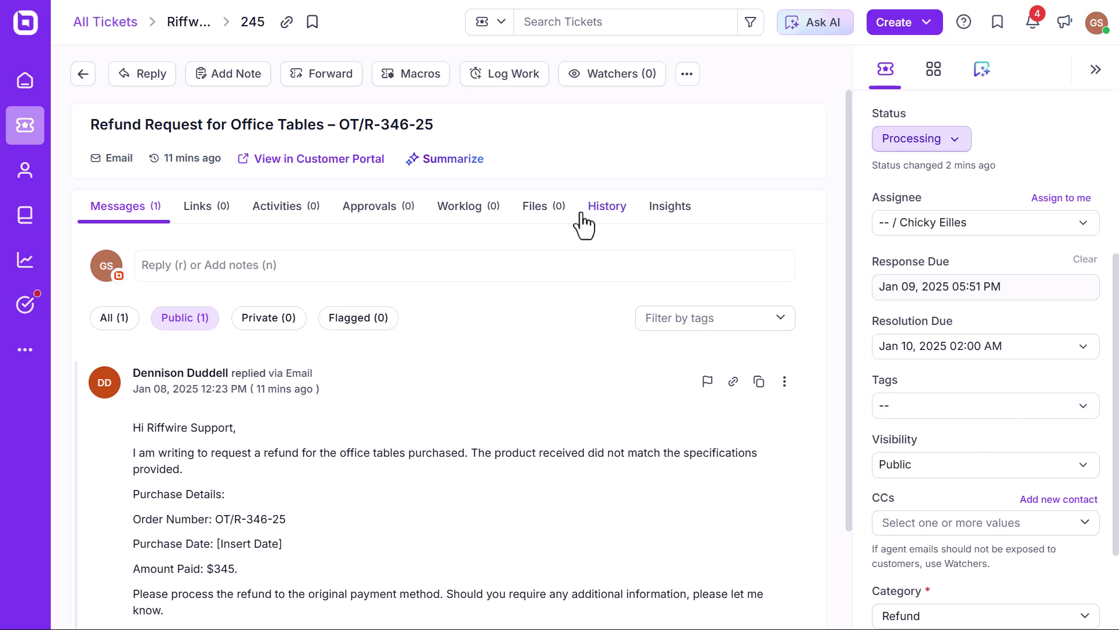
{"action": "left_click", "coordinate": [608, 214]}
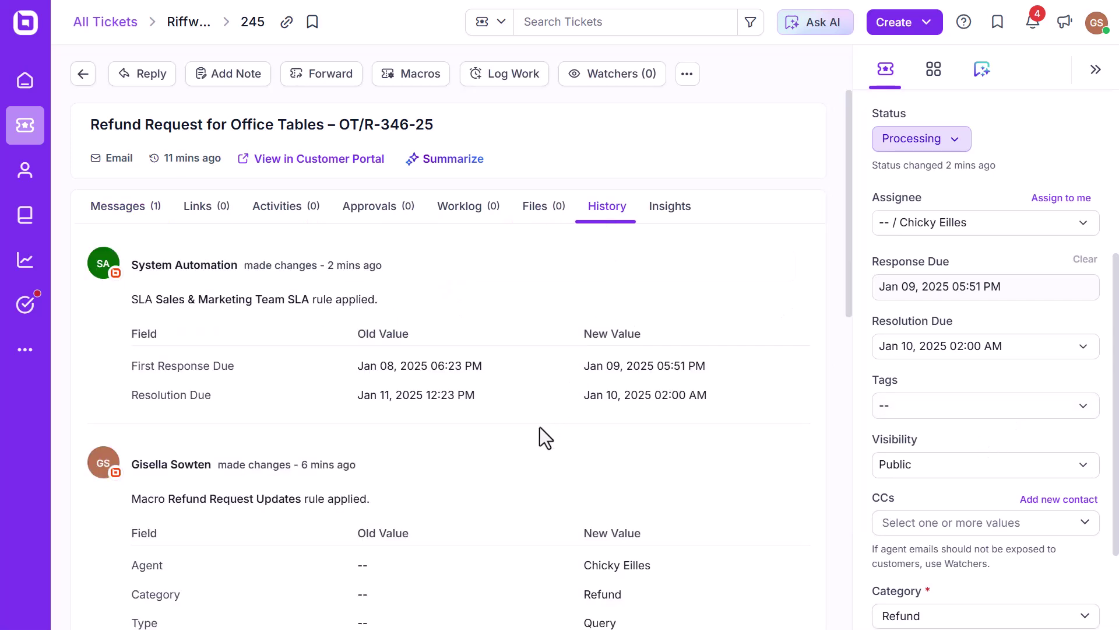
{"action": "scroll", "coordinate": [527, 467], "scroll_direction": "down", "scroll_amount": 1}
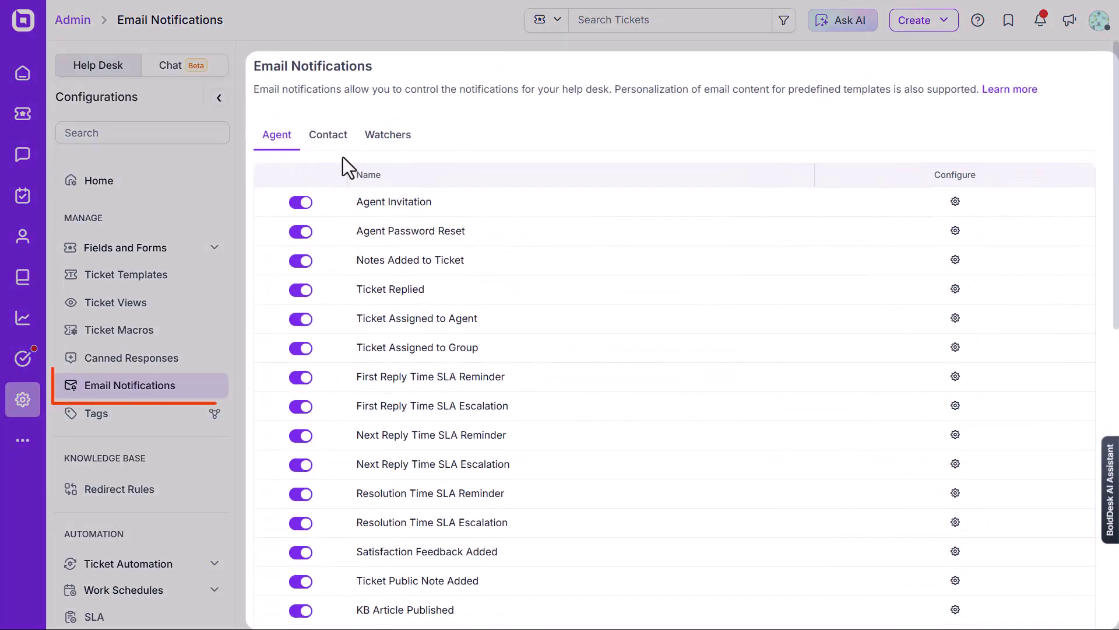
- View the email notification settings for contacts and watchers
{"action": "left_click", "coordinate": [328, 147]}
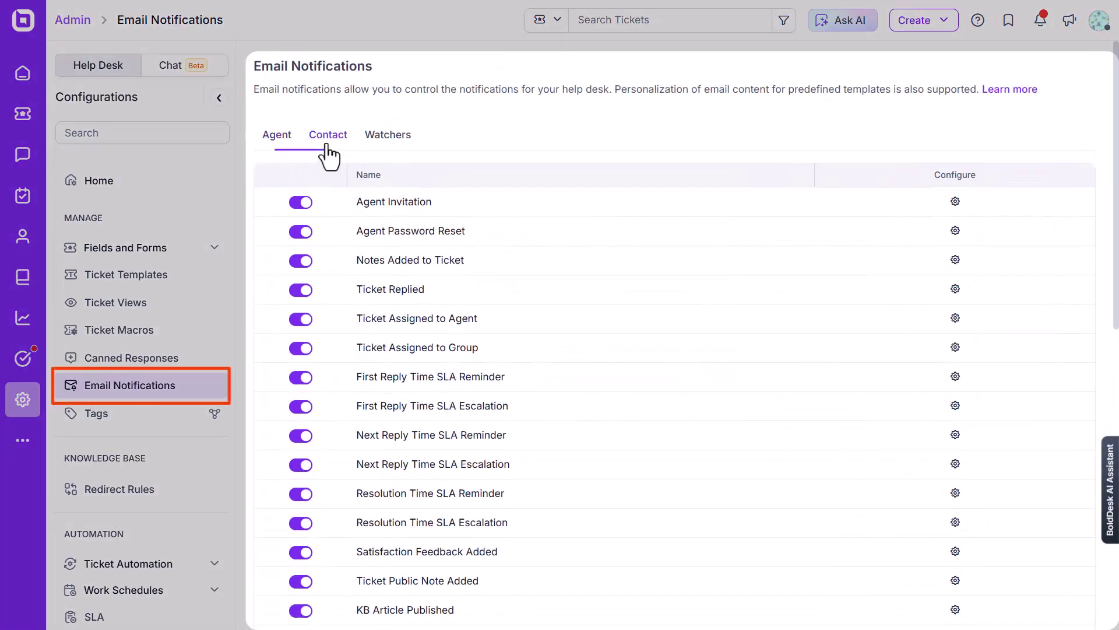
{"action": "left_click", "coordinate": [386, 146]}
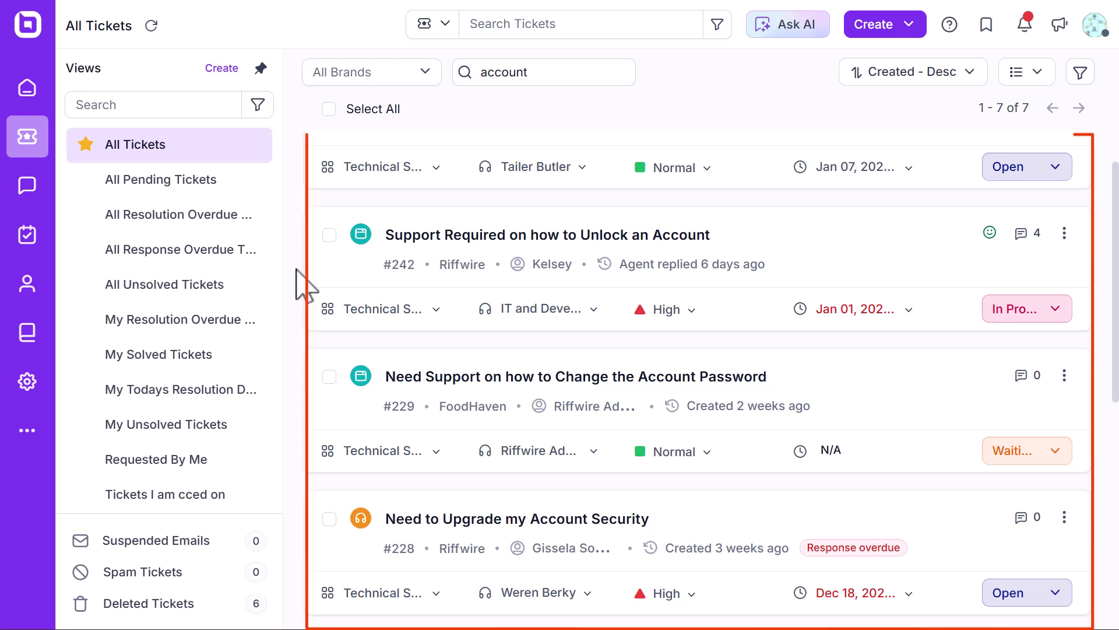
- Select tickets #242, #229 and #228 and apply the Password Reset Request Updates macro to them in bulk
{"action": "left_click", "coordinate": [330, 235]}
{"action": "left_click", "coordinate": [329, 377]}
{"action": "left_click", "coordinate": [330, 519]}
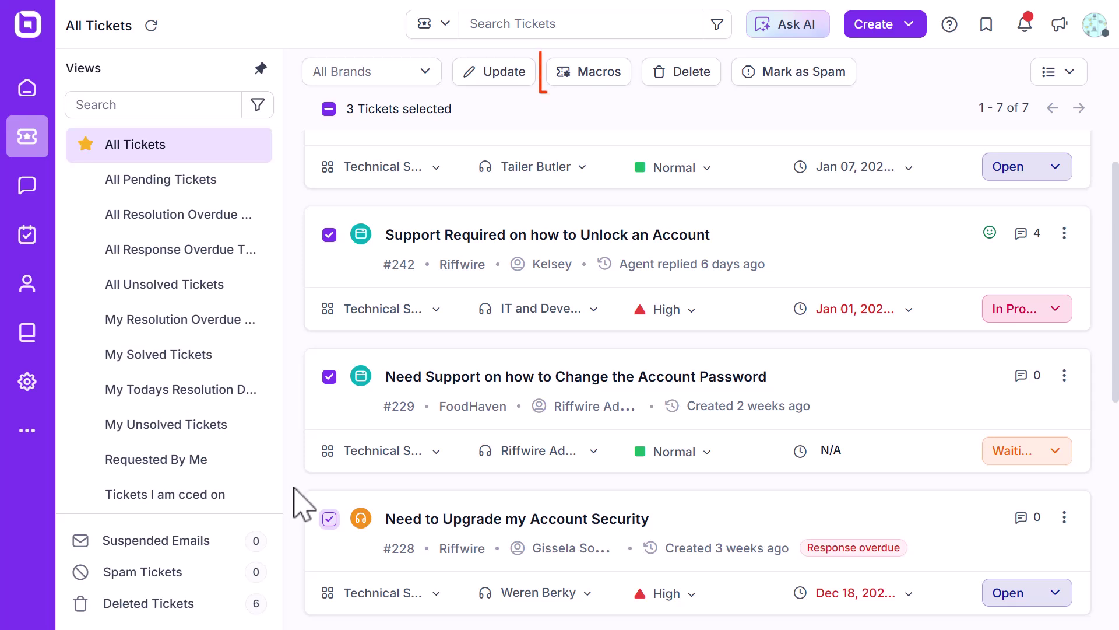
{"action": "left_click", "coordinate": [585, 84]}
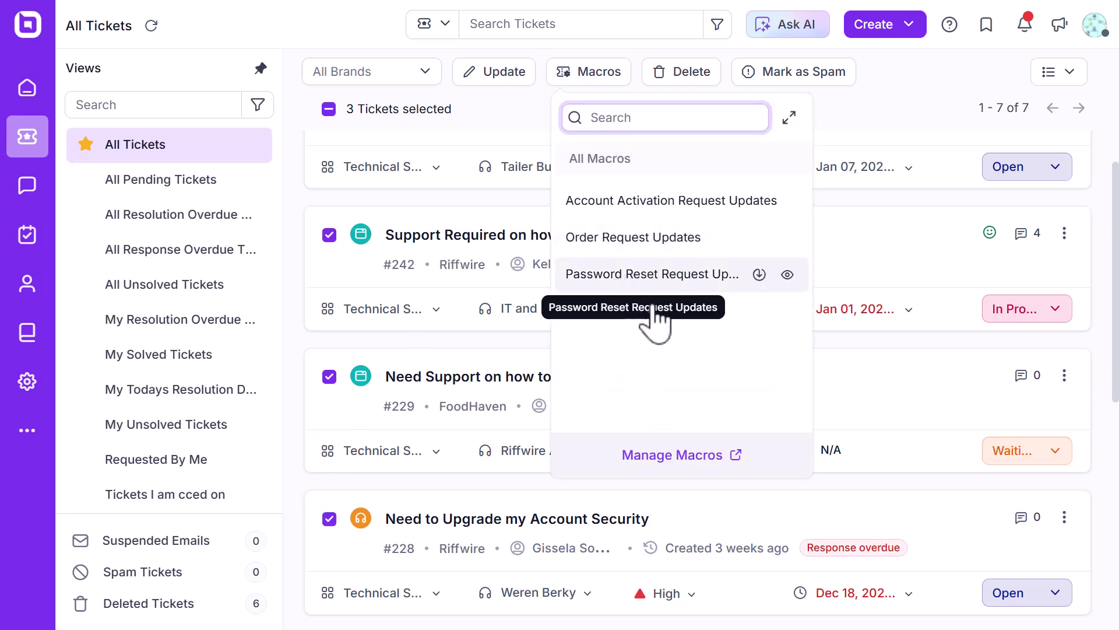
{"action": "left_click", "coordinate": [623, 276]}
{"action": "left_click", "coordinate": [738, 377]}
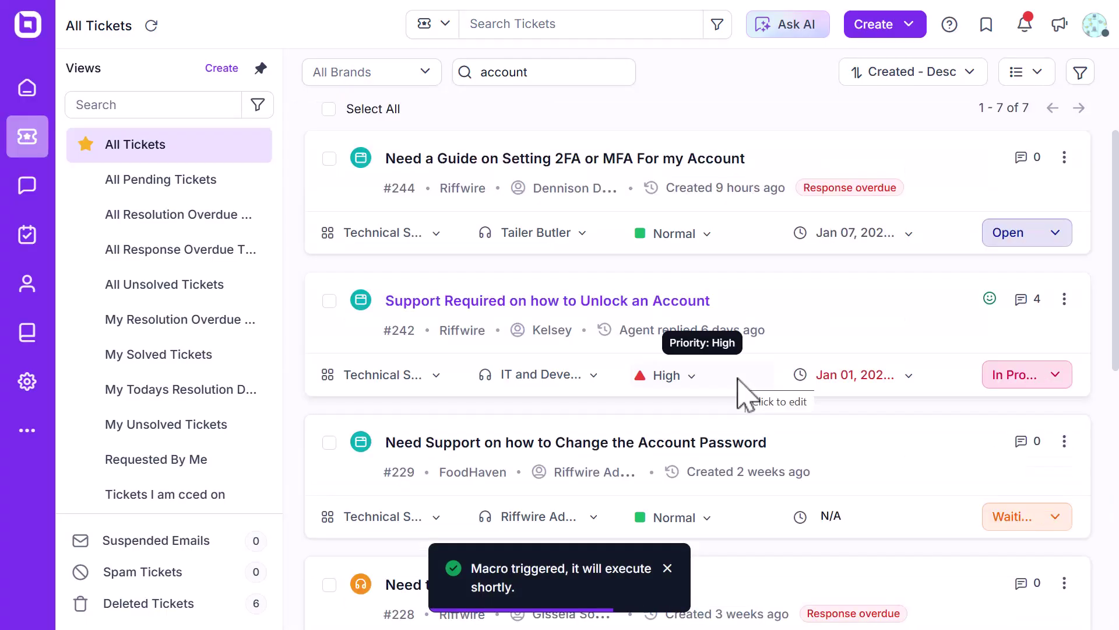